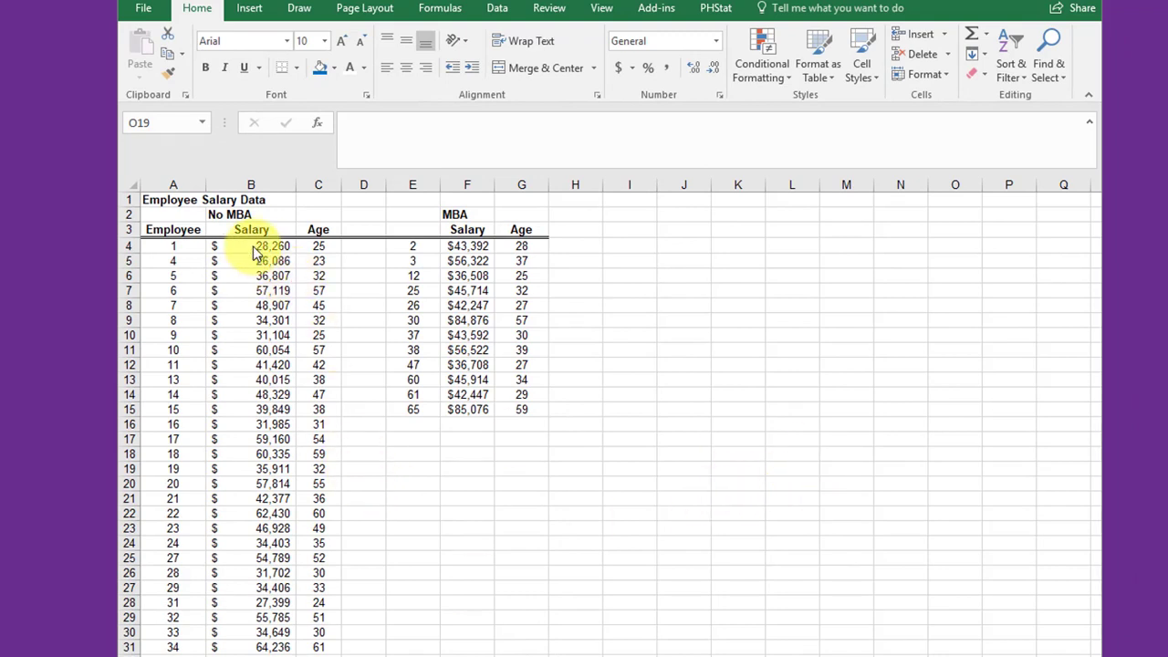
# Insert the recommended scatter chart from the No MBA salary and age data in B3:C61 and move it clear of the data.
pyautogui.moveTo(248, 229); pyautogui.dragTo(305, 630)
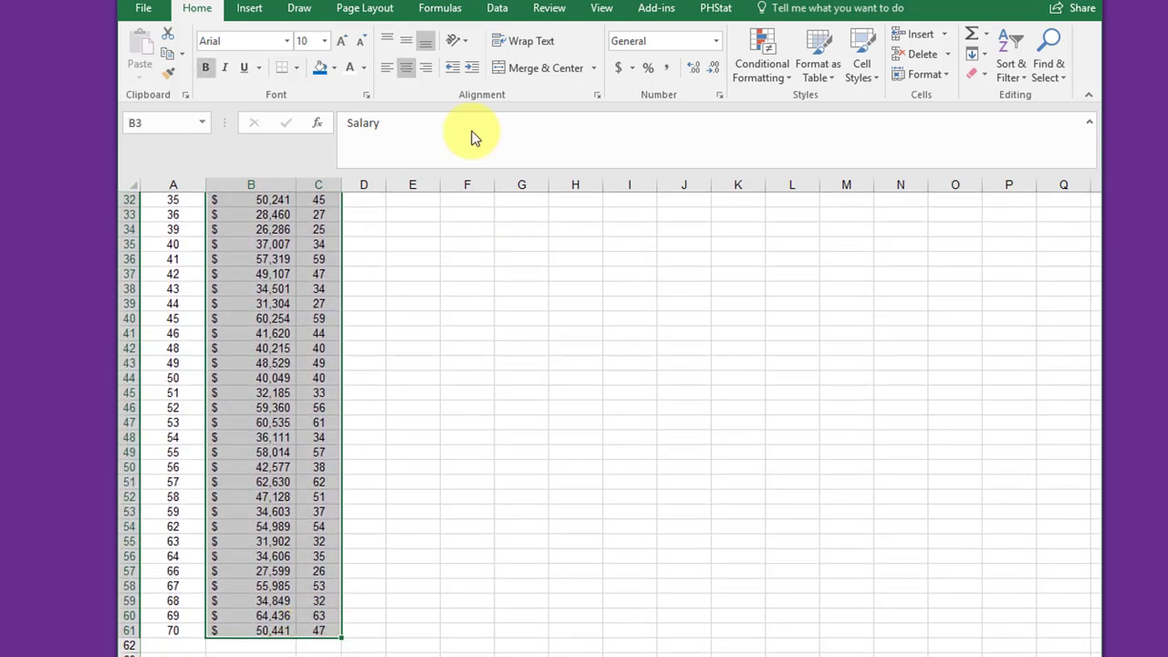
pyautogui.click(250, 9)
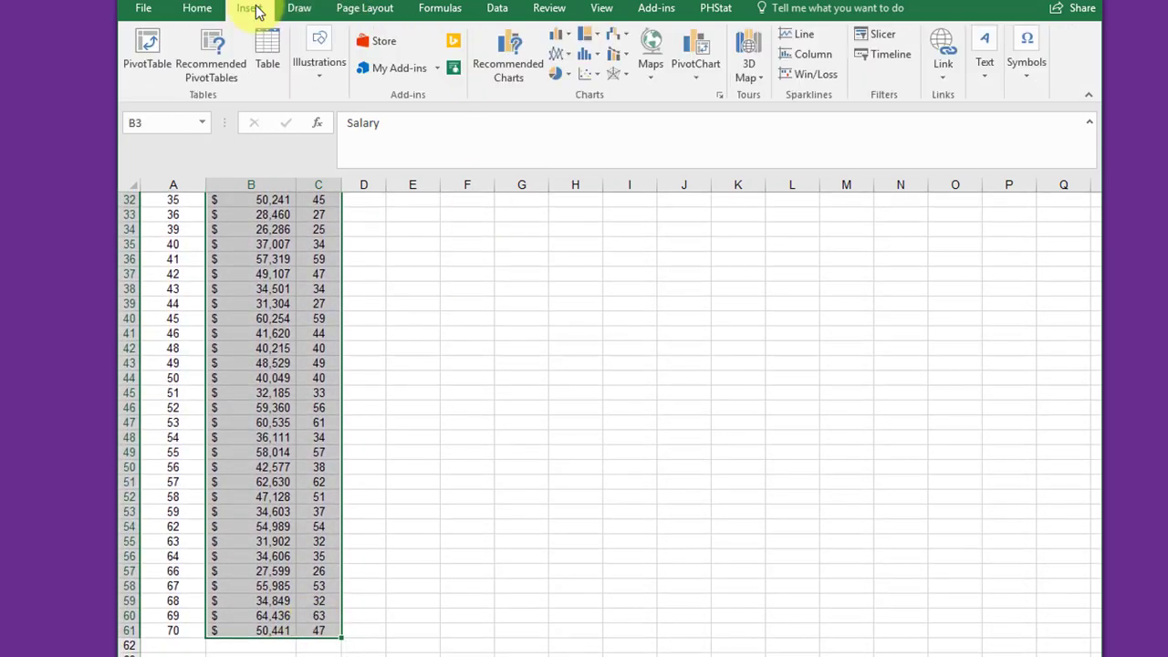
pyautogui.click(504, 60)
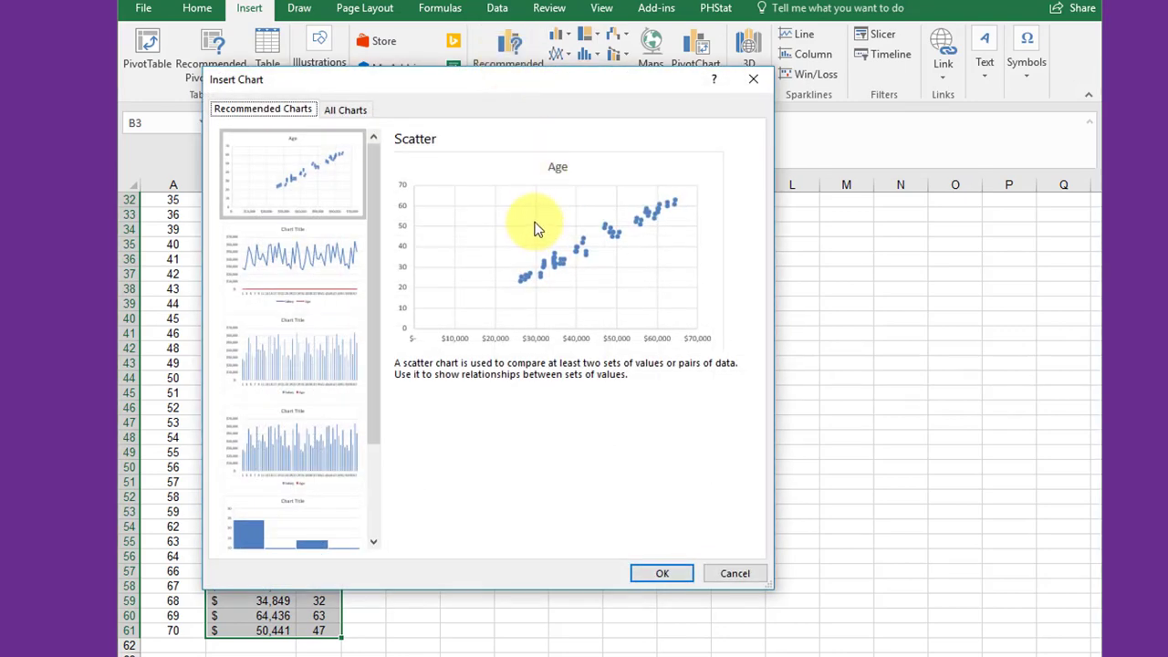
pyautogui.click(662, 573)
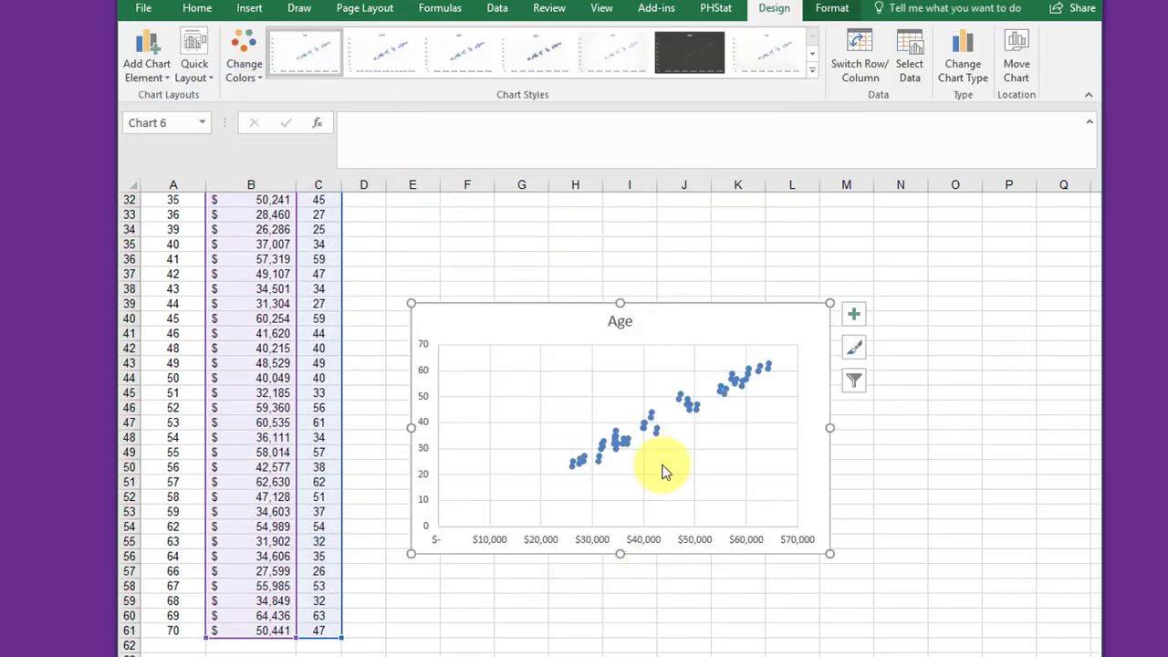
pyautogui.moveTo(683, 334); pyautogui.dragTo(898, 226)
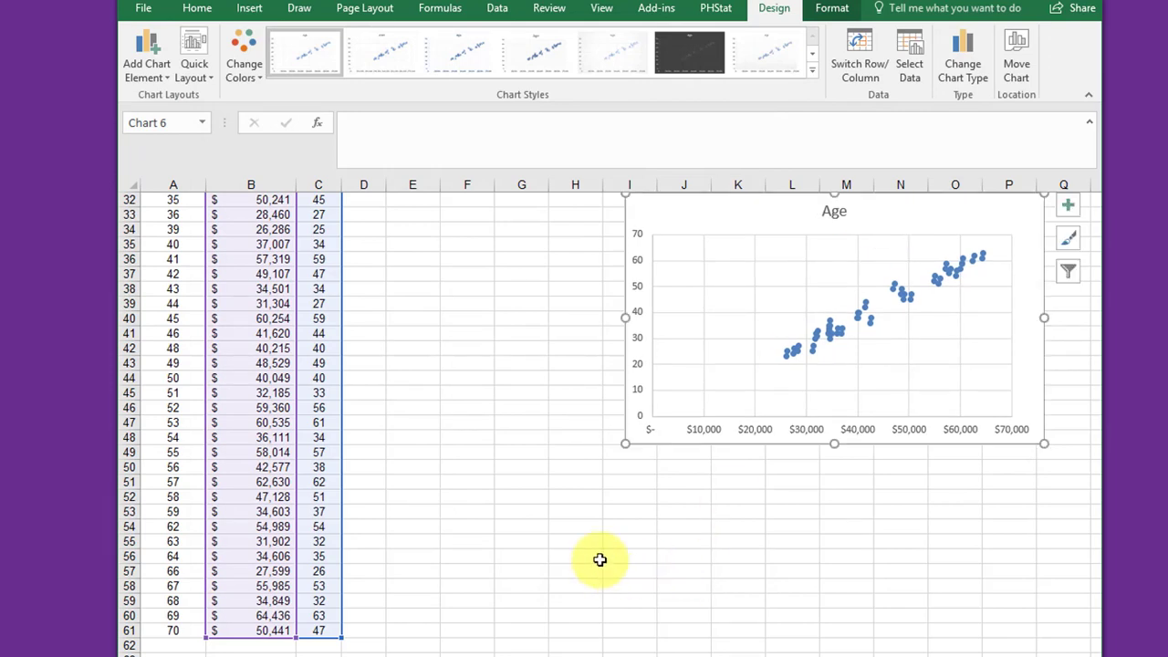
# Edit the chart's Age series so its name comes from the No MBA heading in cell B2.
pyautogui.click(824, 275)
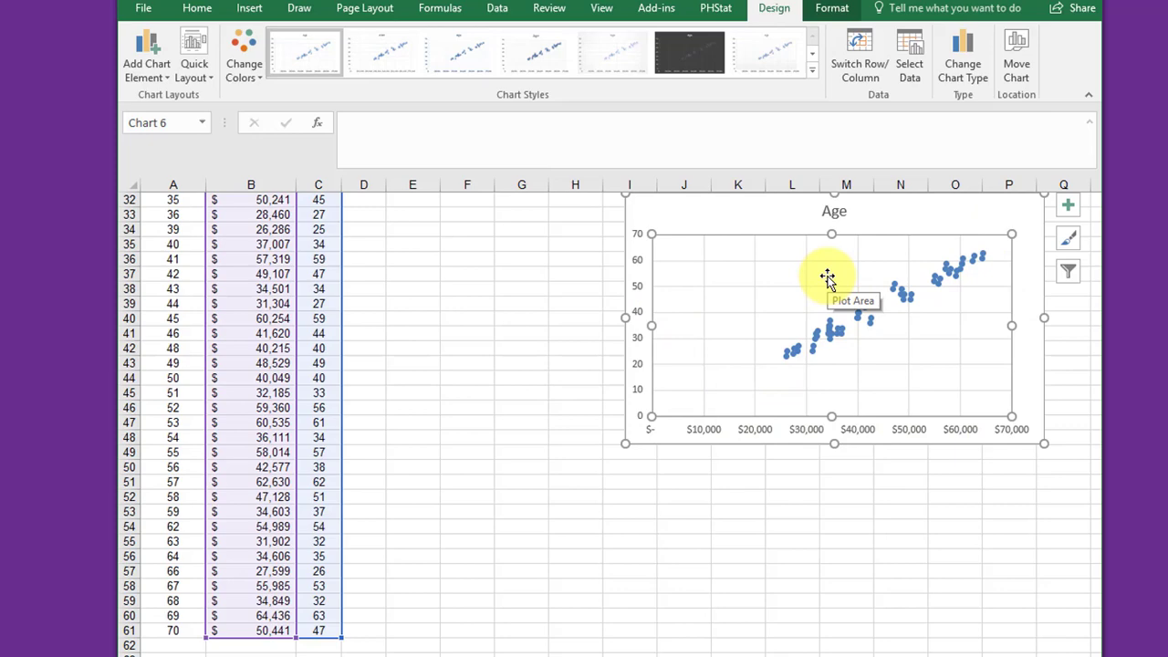
pyautogui.rightClick(827, 278)
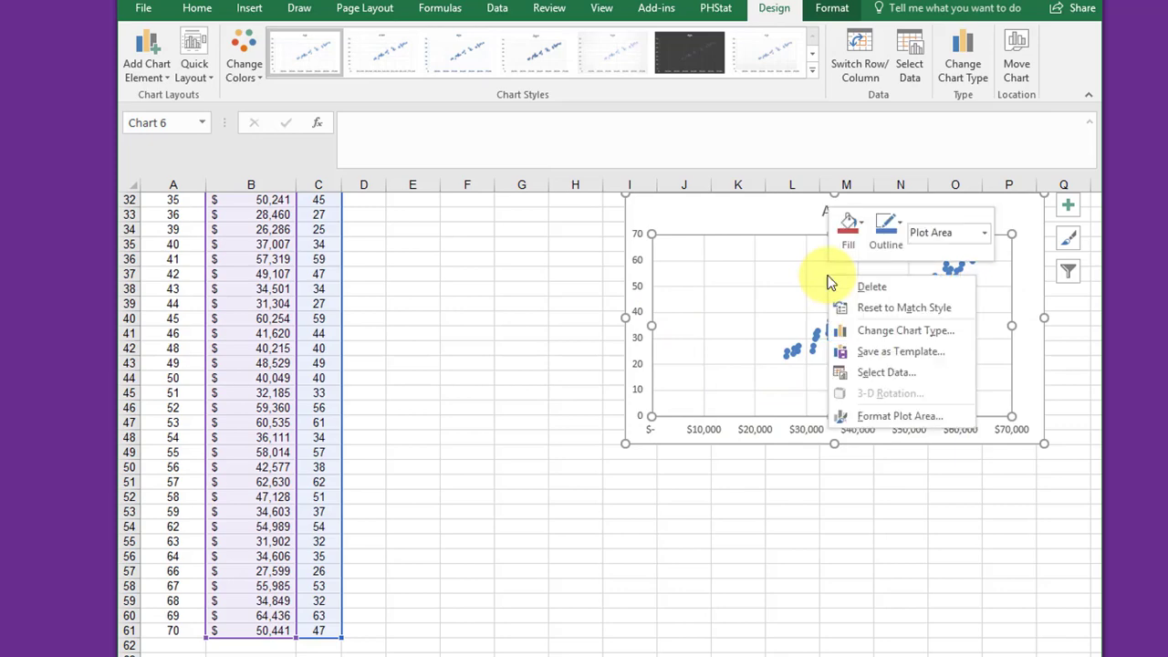
pyautogui.click(876, 372)
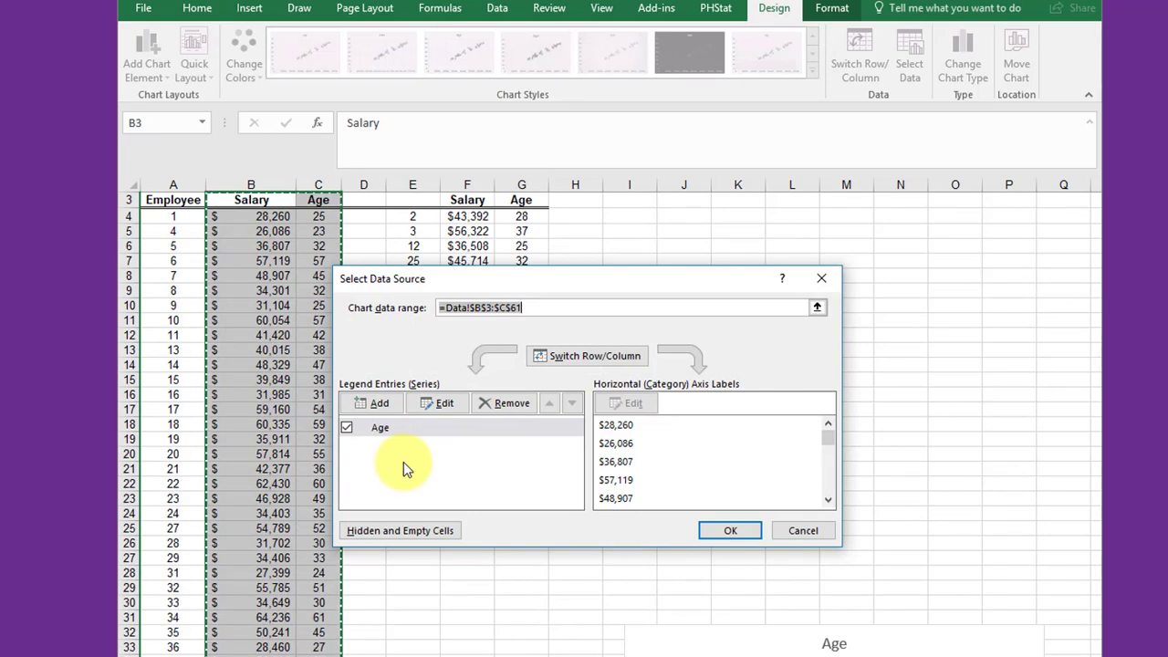
pyautogui.click(442, 404)
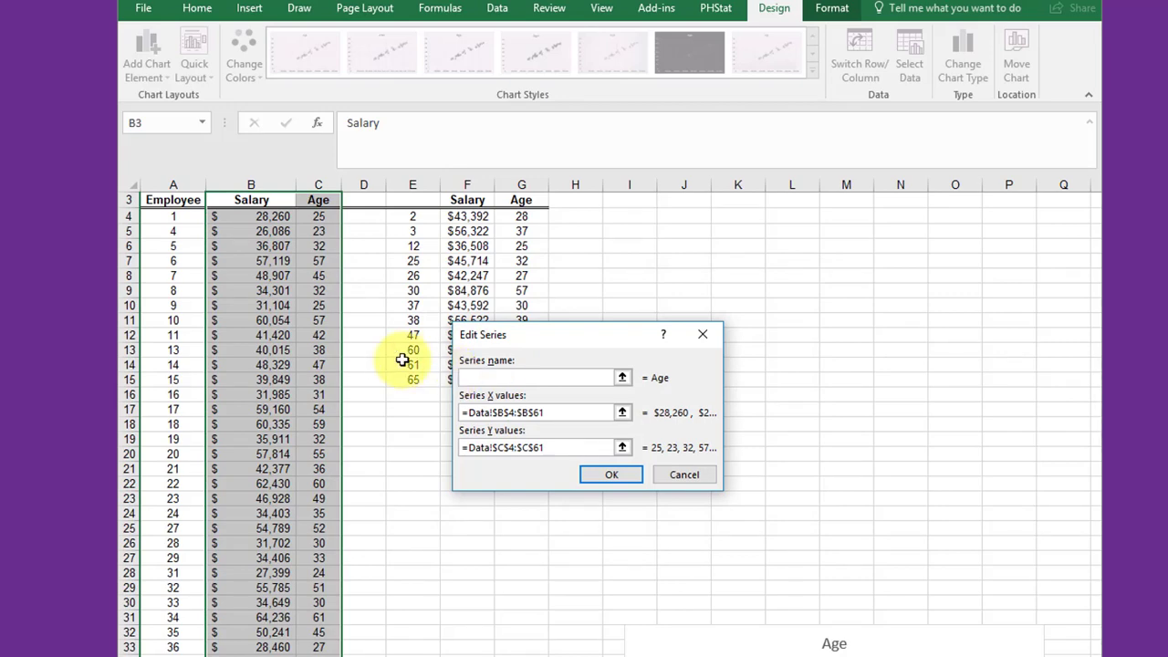
pyautogui.scroll(1, 366, 355)
pyautogui.click(260, 215)
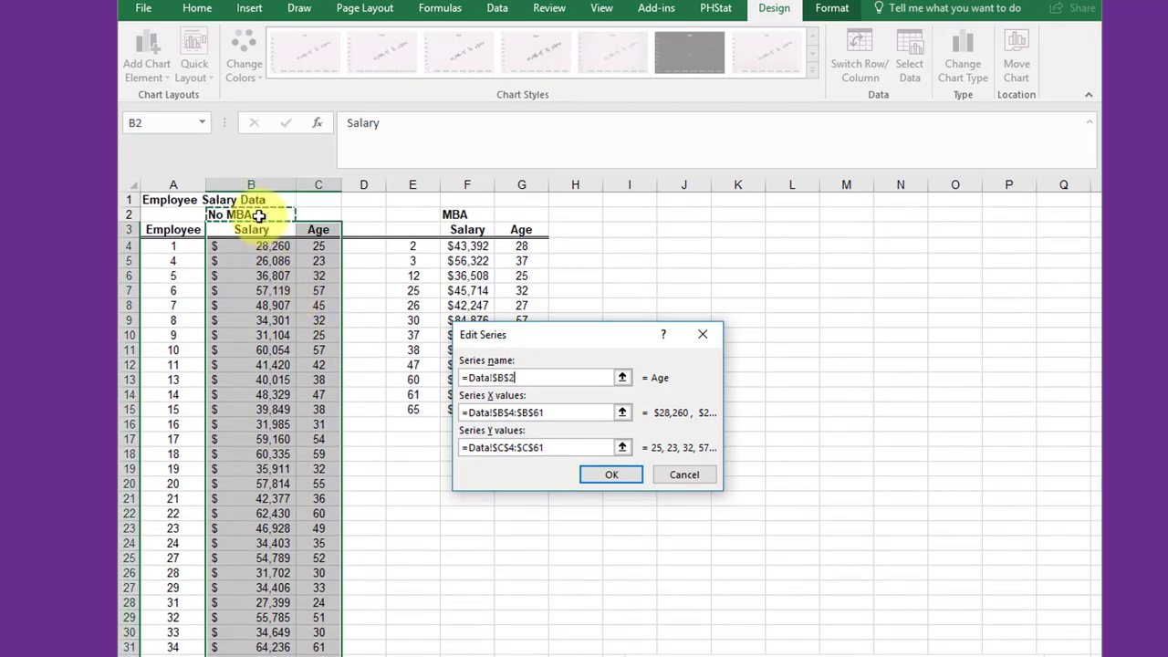
pyautogui.click(611, 475)
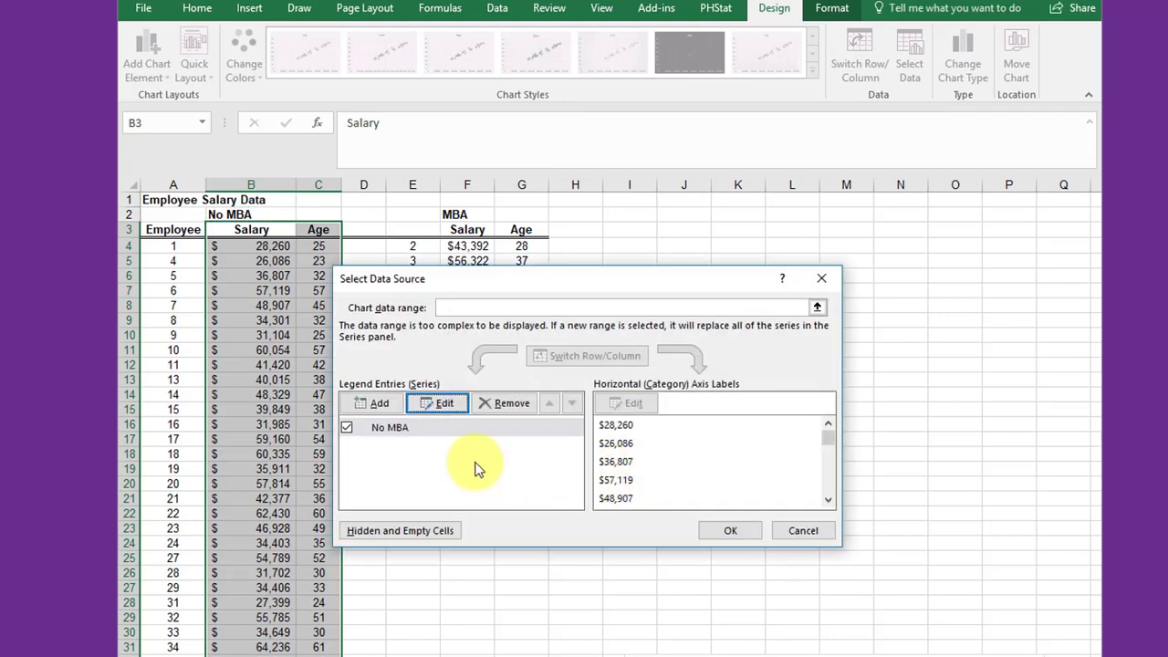
# Add a second chart series named from F2 (MBA), with X values F4:F15 and Y values G4:G15.
pyautogui.click(375, 407)
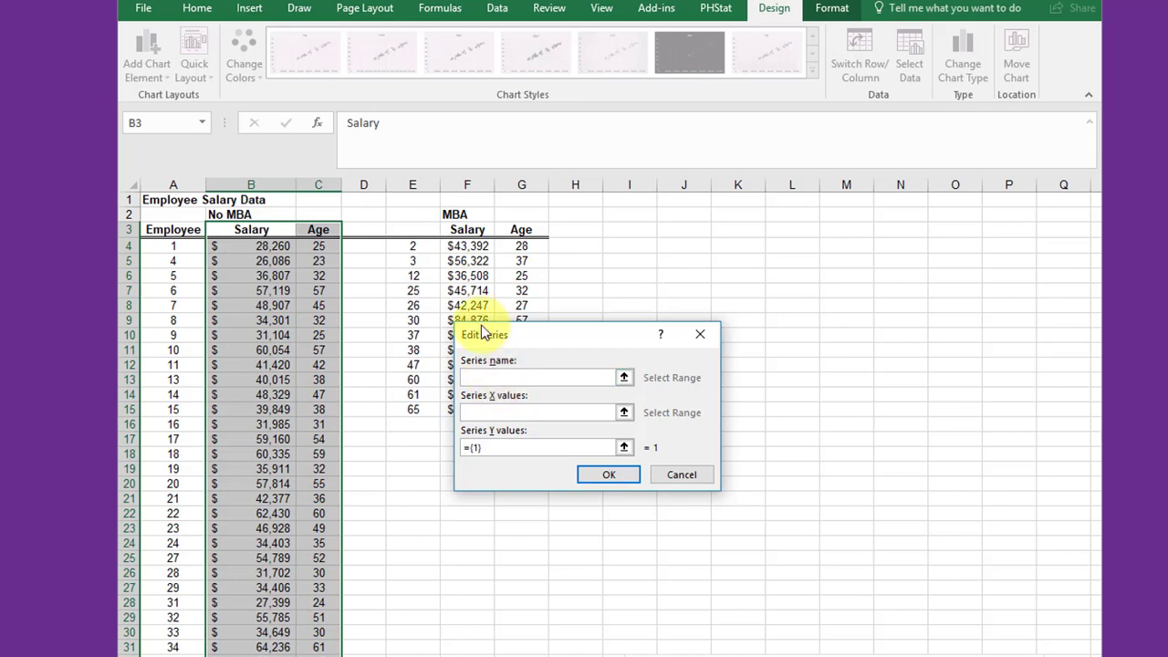
pyautogui.click(459, 214)
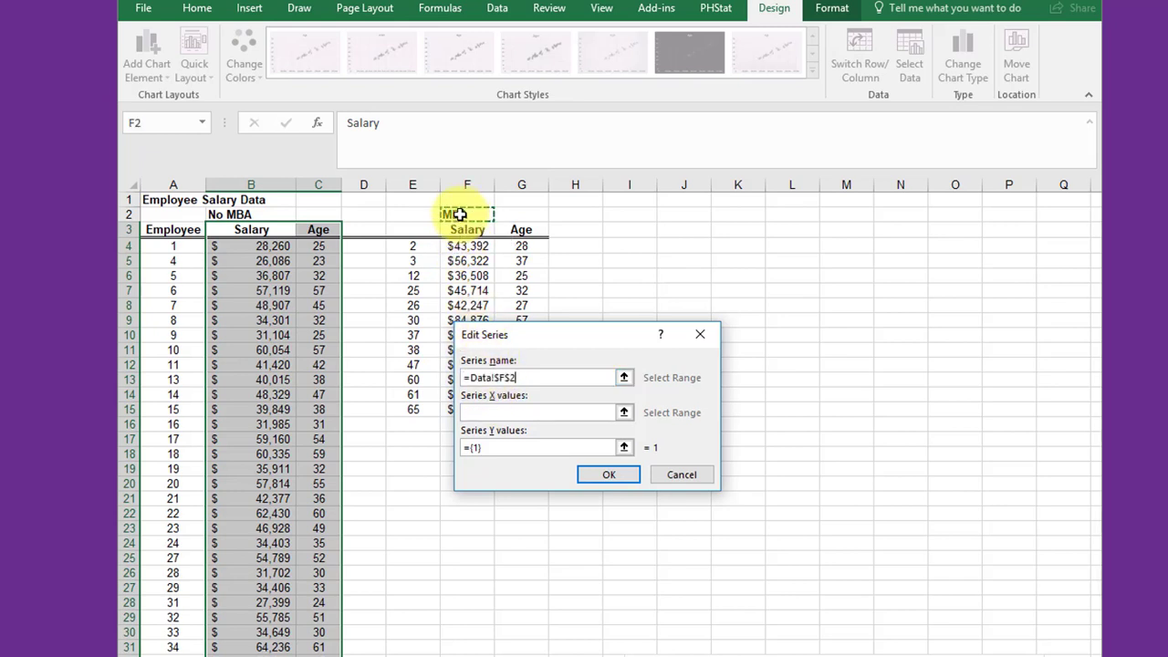
pyautogui.click(486, 413)
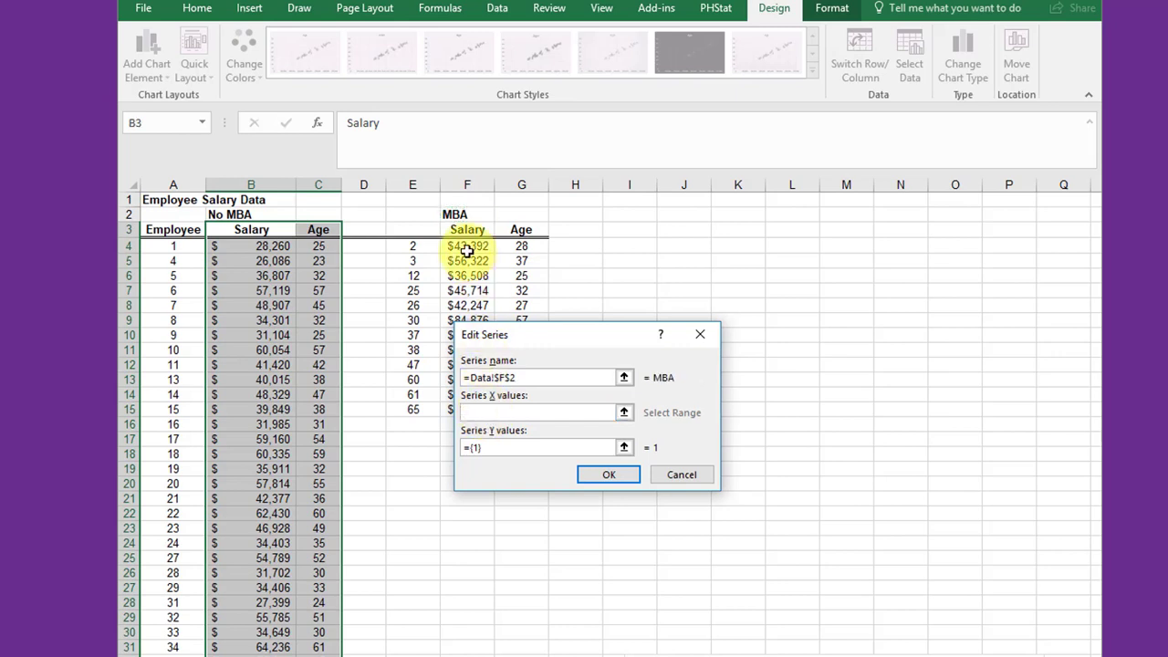
pyautogui.moveTo(461, 248); pyautogui.dragTo(457, 412)
pyautogui.moveTo(511, 451); pyautogui.dragTo(474, 457)
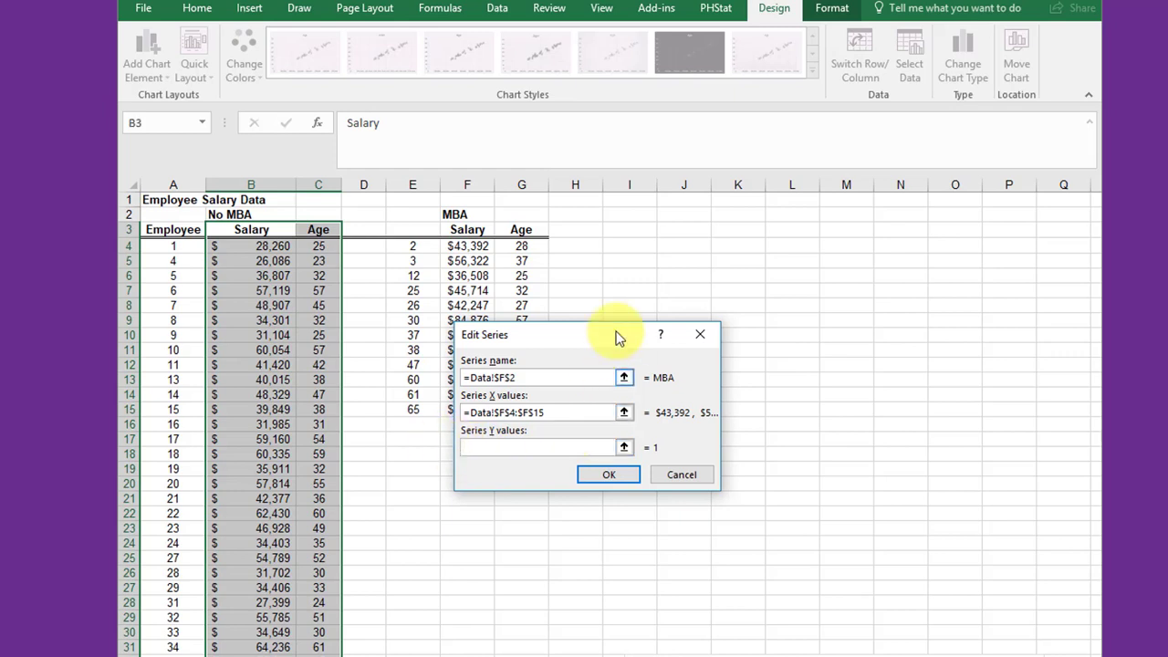
pyautogui.moveTo(517, 245); pyautogui.dragTo(520, 408)
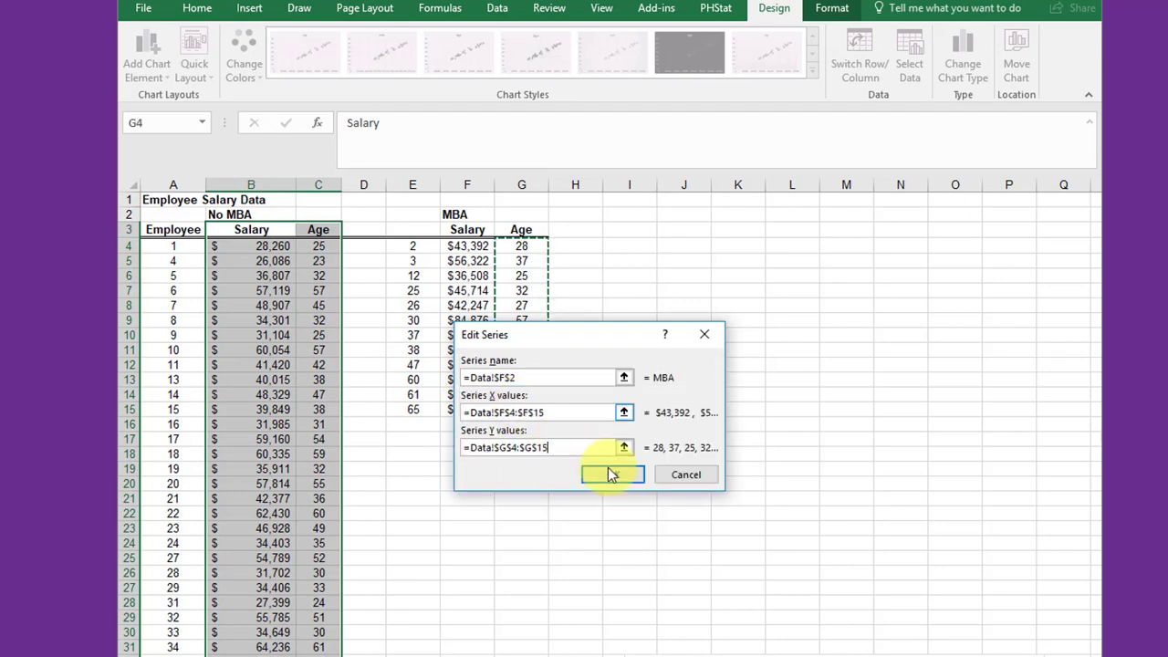
pyautogui.click(620, 475)
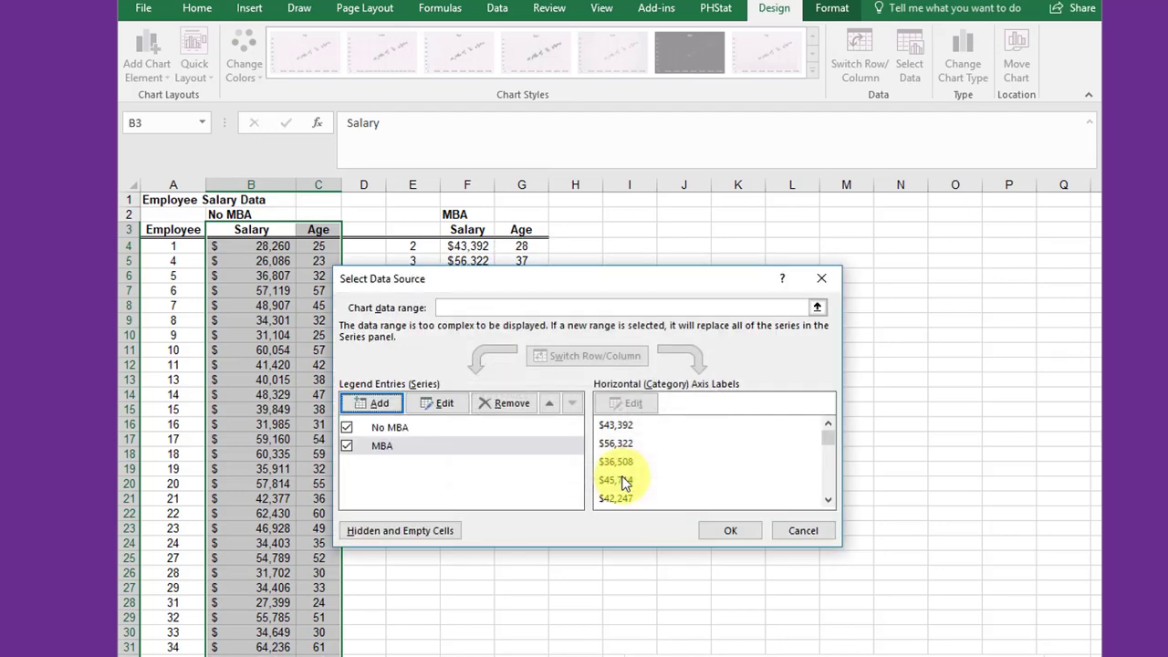
pyautogui.click(730, 530)
# Move the scatter chart up beside the MBA table, with its upper edge around row 2, and deselect it.
pyautogui.scroll(-2, 812, 559)
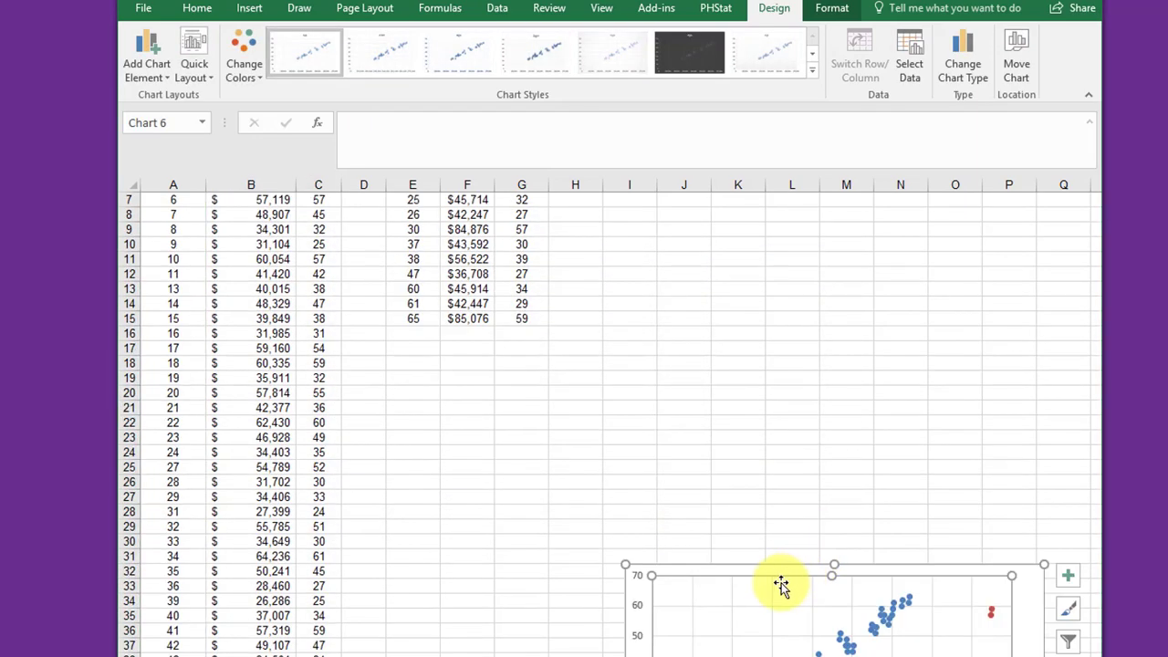
pyautogui.moveTo(778, 583); pyautogui.dragTo(715, 222)
pyautogui.scroll(2, 557, 572)
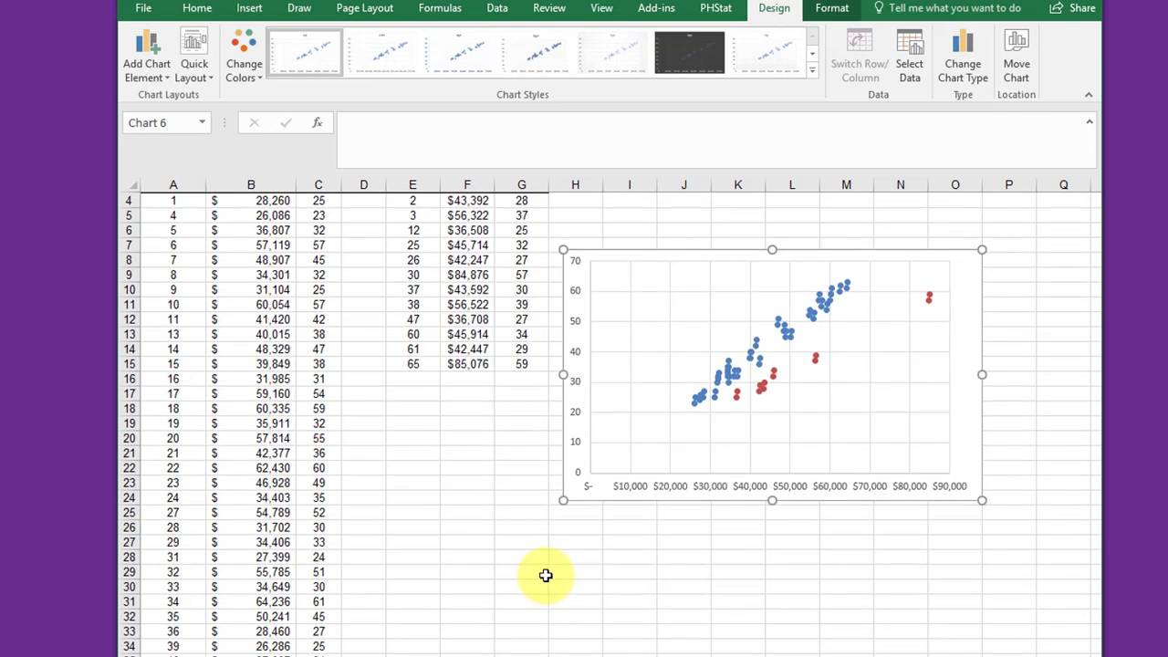
pyautogui.moveTo(661, 316); pyautogui.dragTo(670, 214)
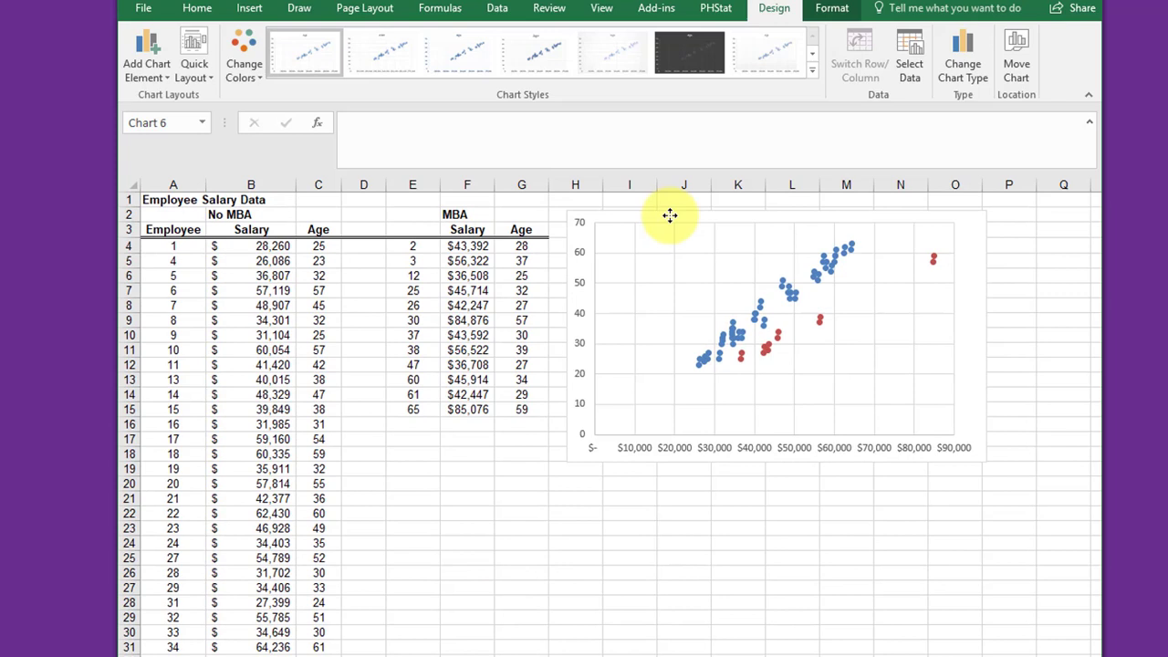
pyautogui.press('Escape')
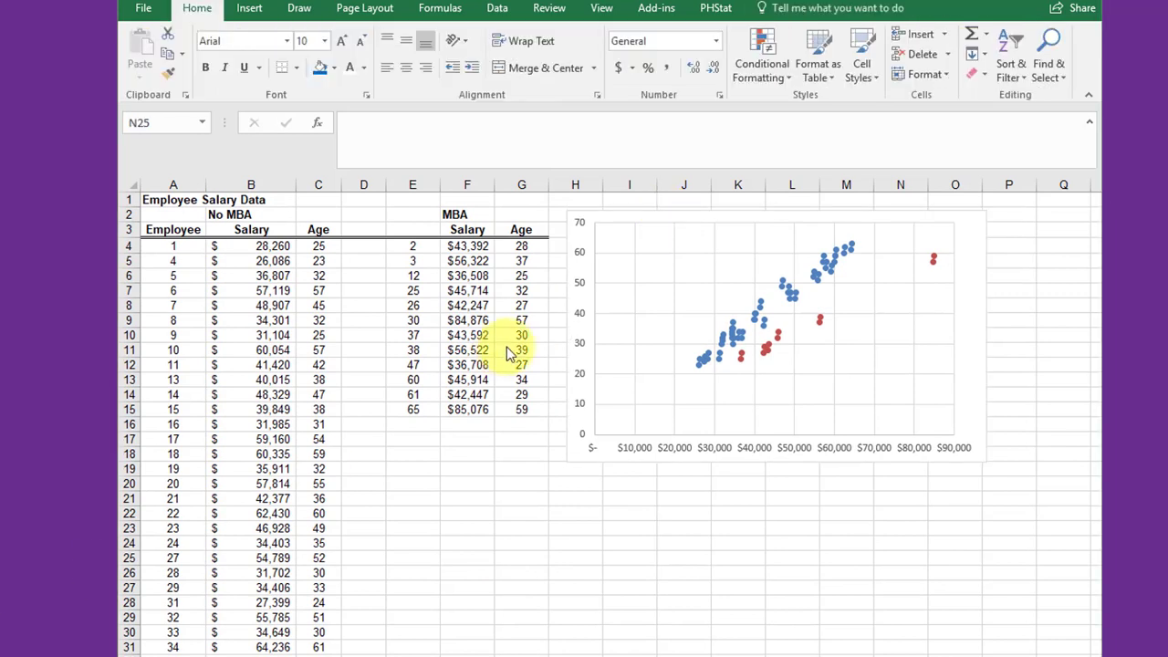
# Add a legend to the scatter chart to identify the No MBA and MBA series.
pyautogui.click(903, 232)
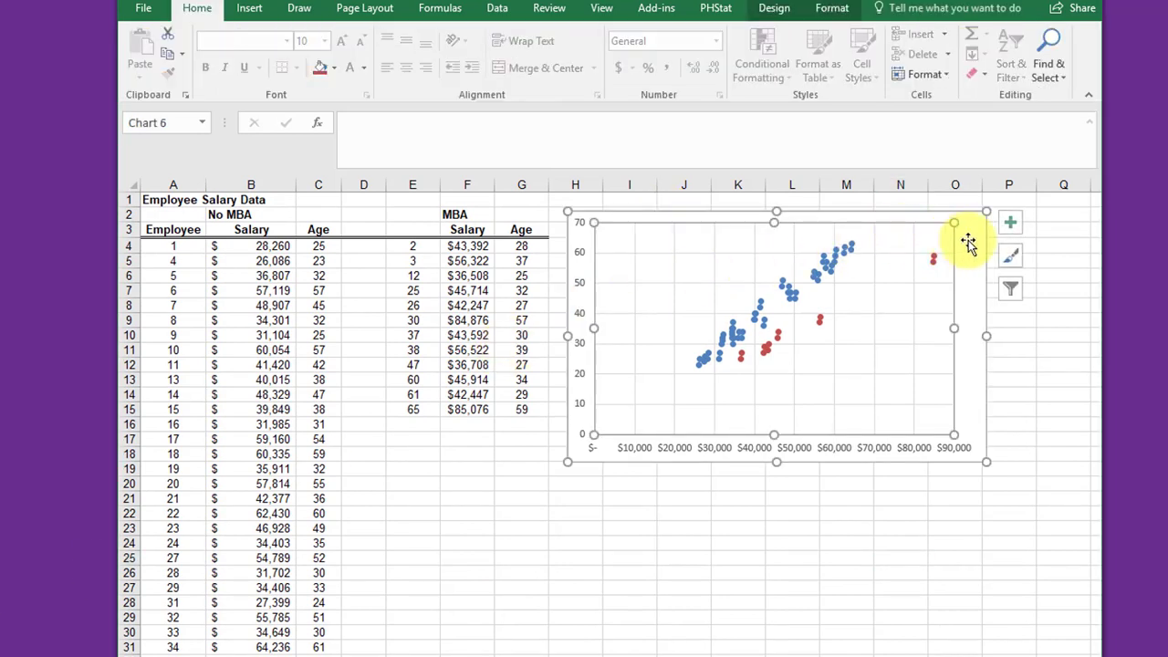
pyautogui.click(1009, 227)
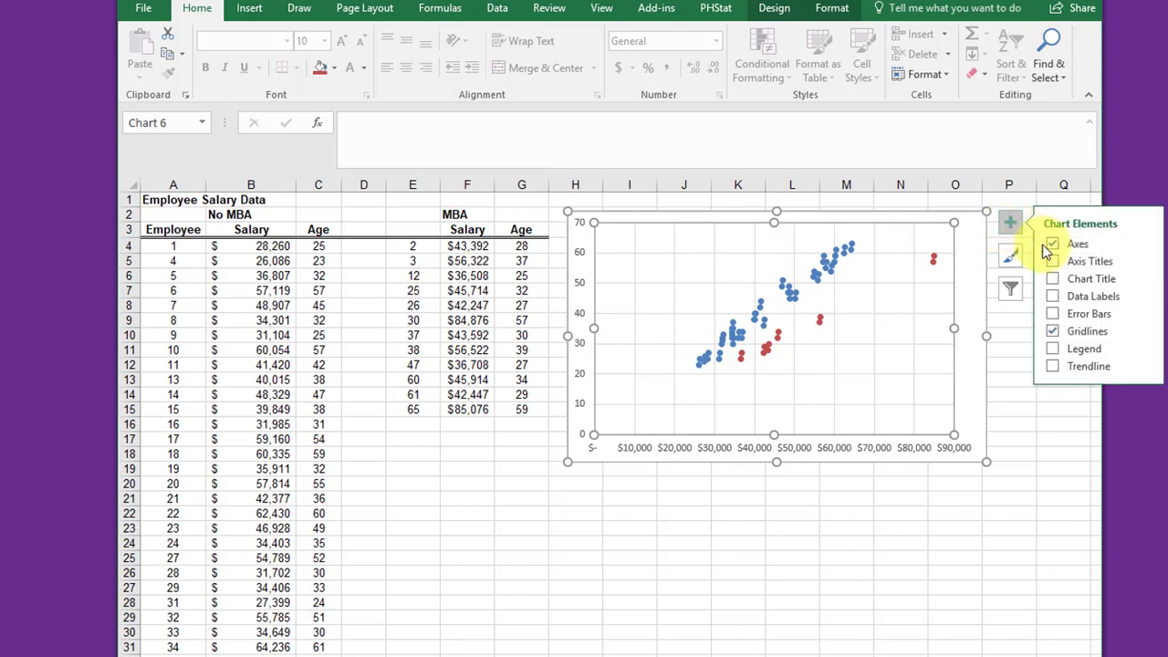
pyautogui.click(1050, 348)
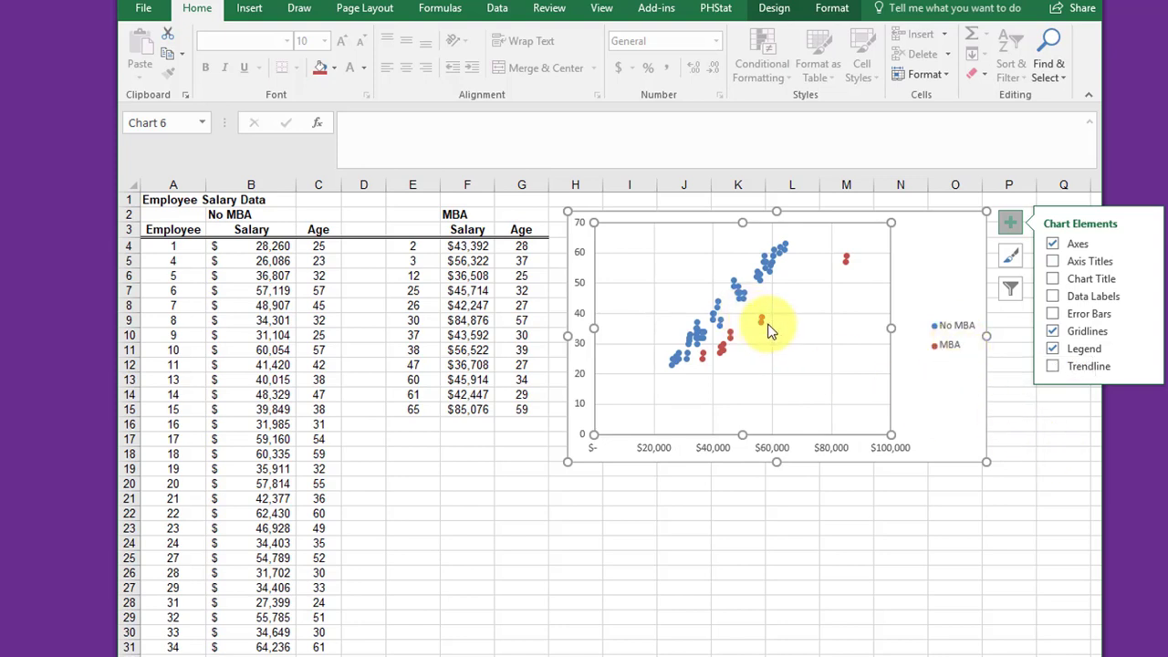
# Add a linear trendline to the No MBA series, displaying its equation and R-squared value on the chart.
pyautogui.click(741, 304)
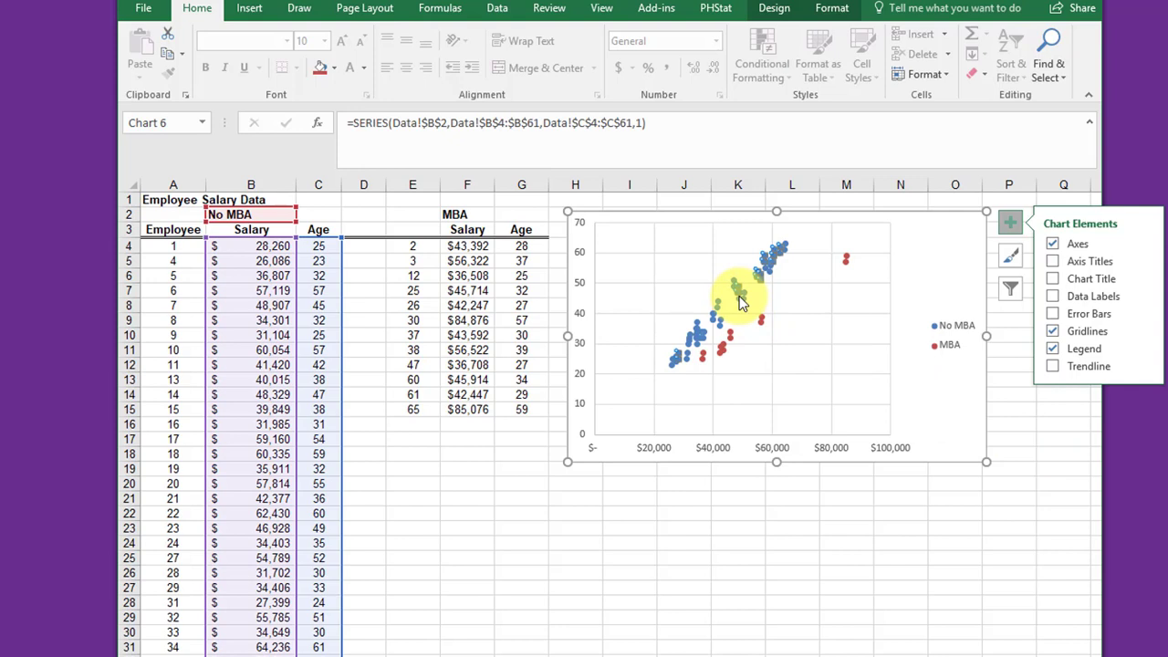
pyautogui.rightClick(741, 304)
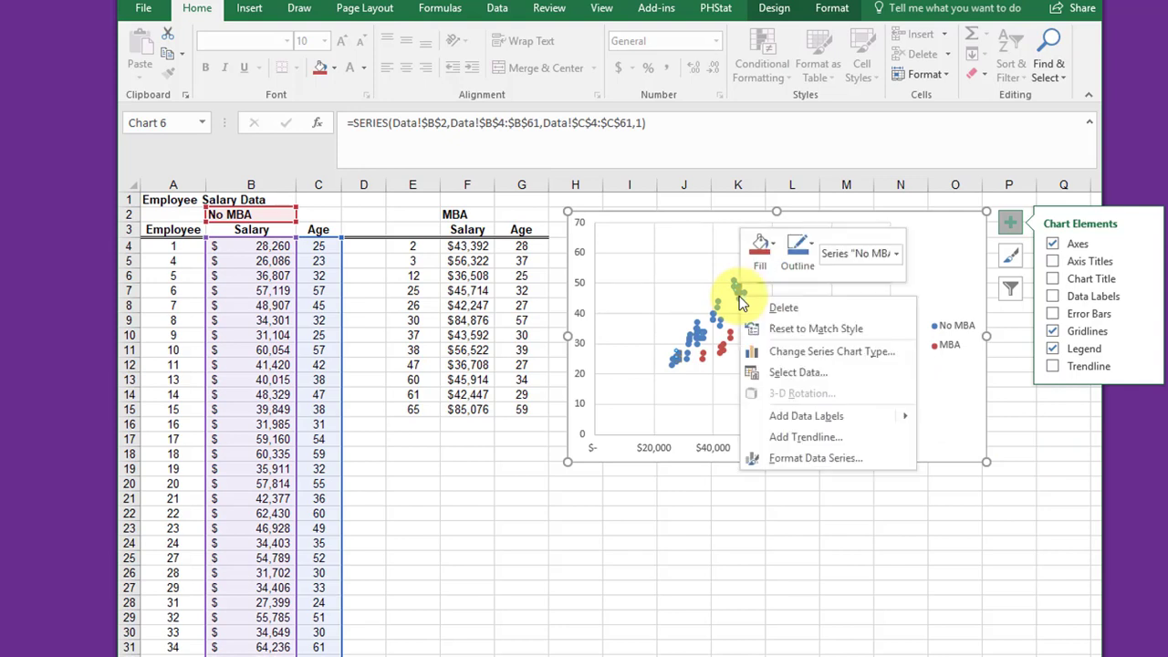
pyautogui.click(804, 440)
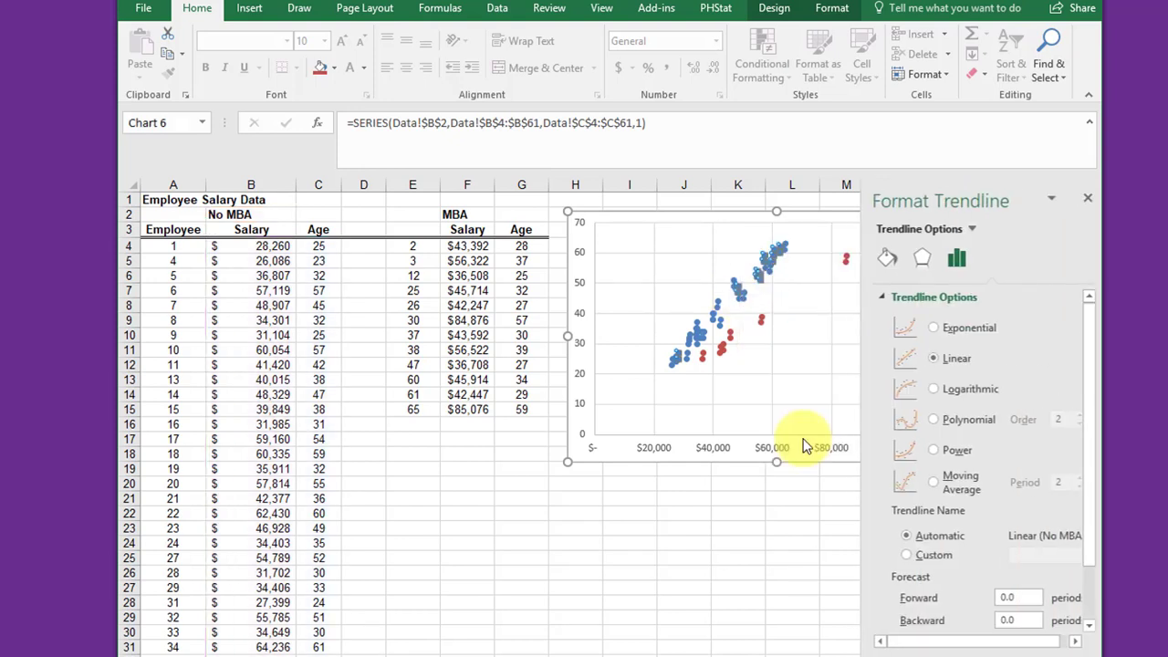
pyautogui.scroll(-2, 995, 452)
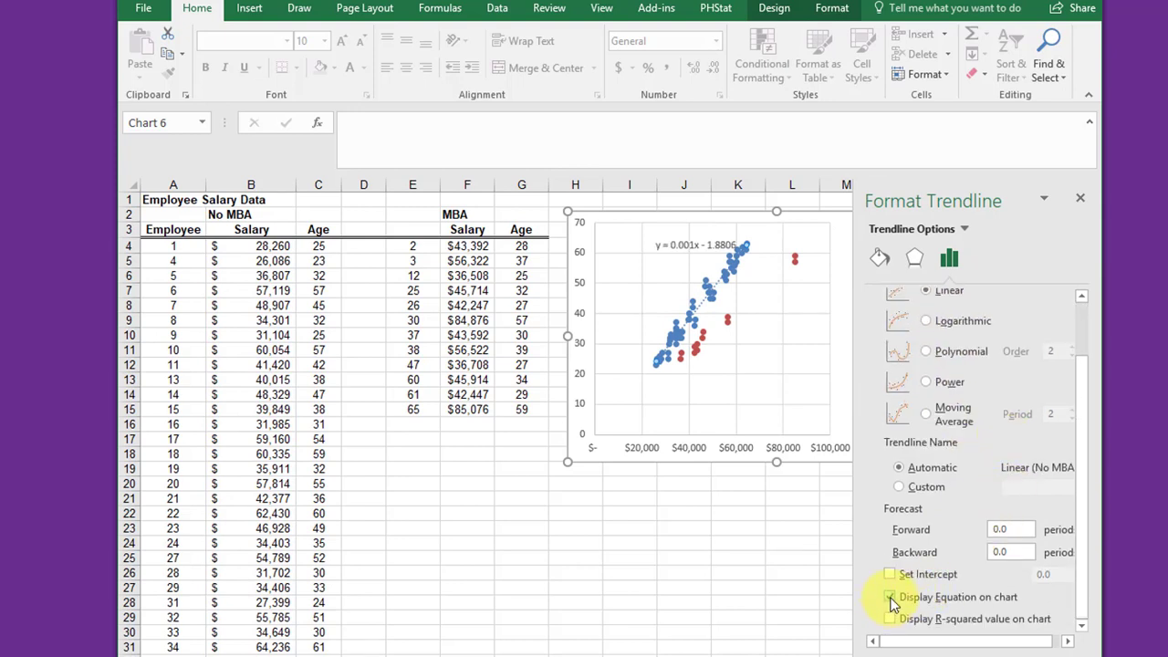
pyautogui.click(890, 620)
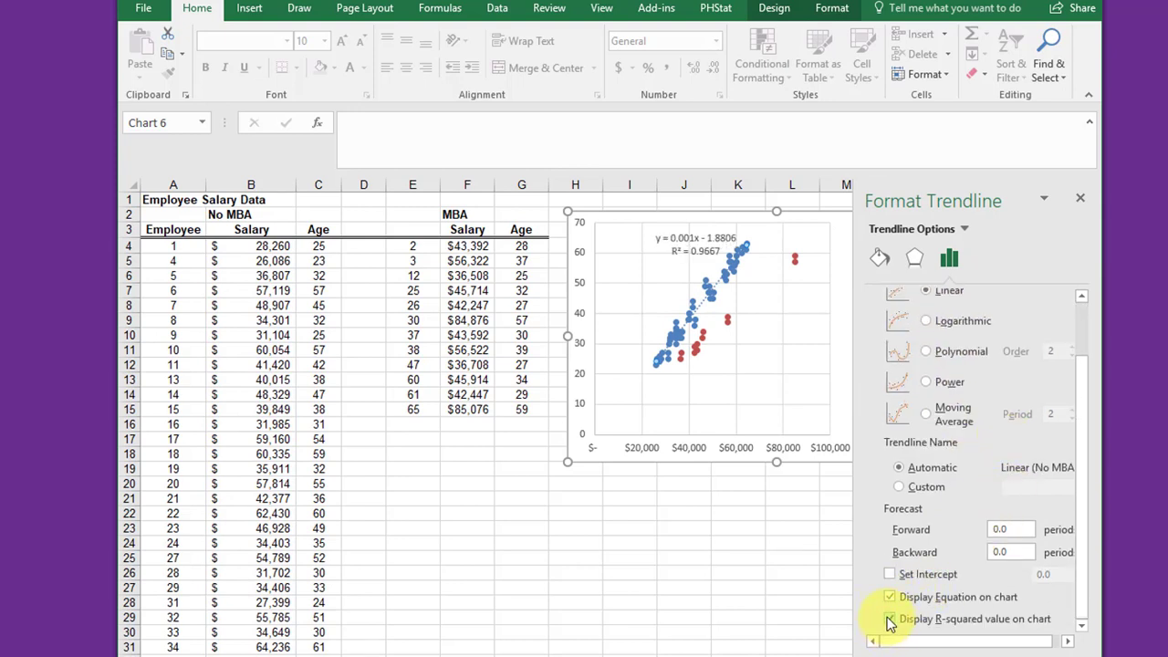
# Move the No MBA trendline's equation label away from the data points and give it a solid blue border.
pyautogui.click(694, 253)
pyautogui.moveTo(694, 259); pyautogui.dragTo(651, 260)
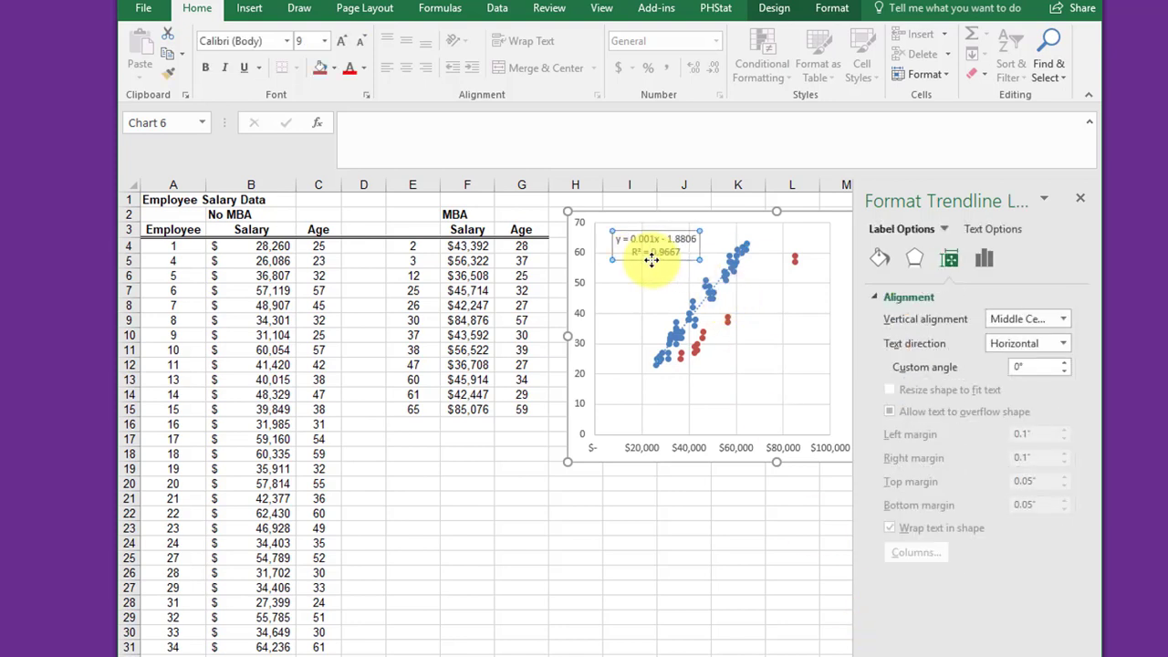
pyautogui.click(893, 263)
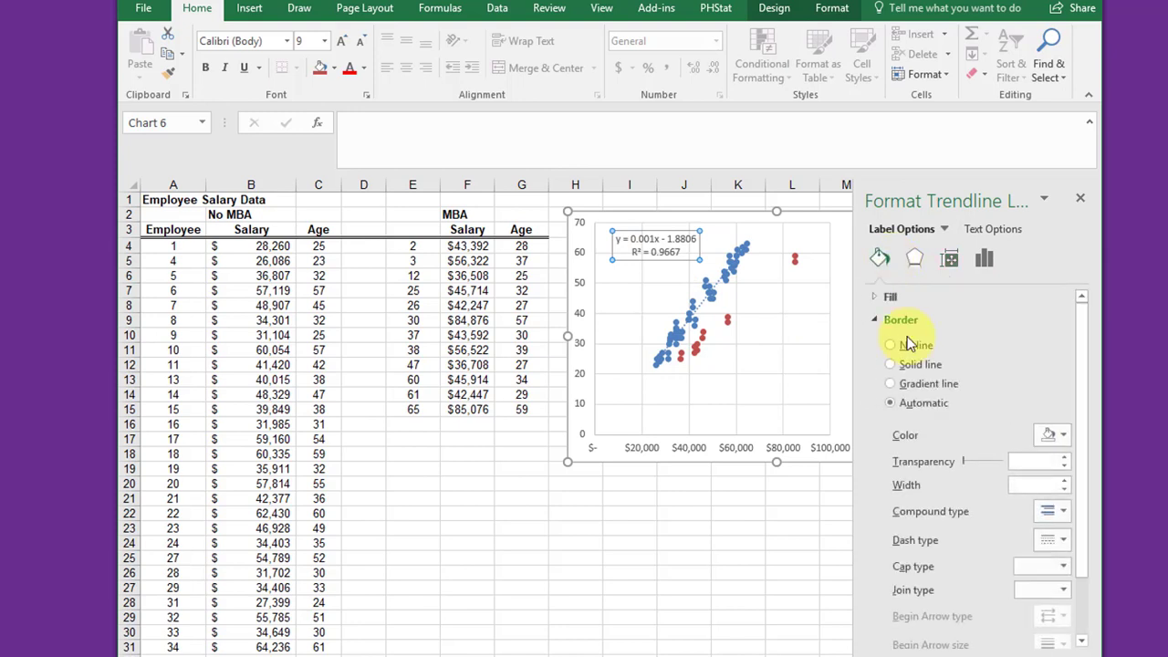
pyautogui.click(1061, 434)
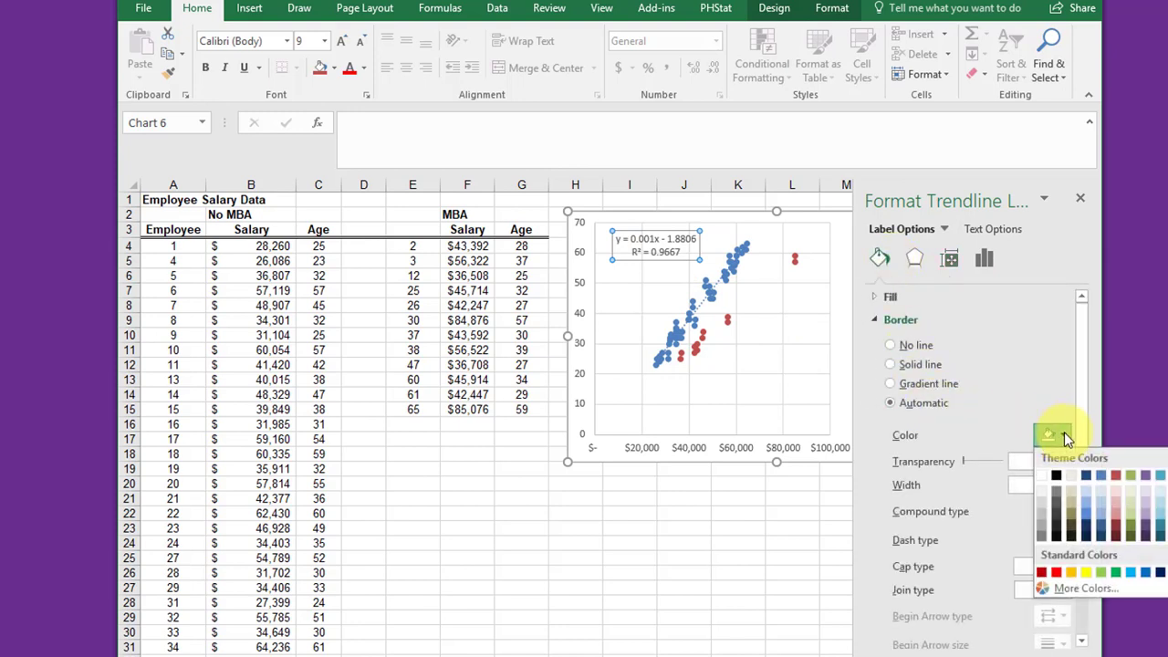
pyautogui.click(1147, 575)
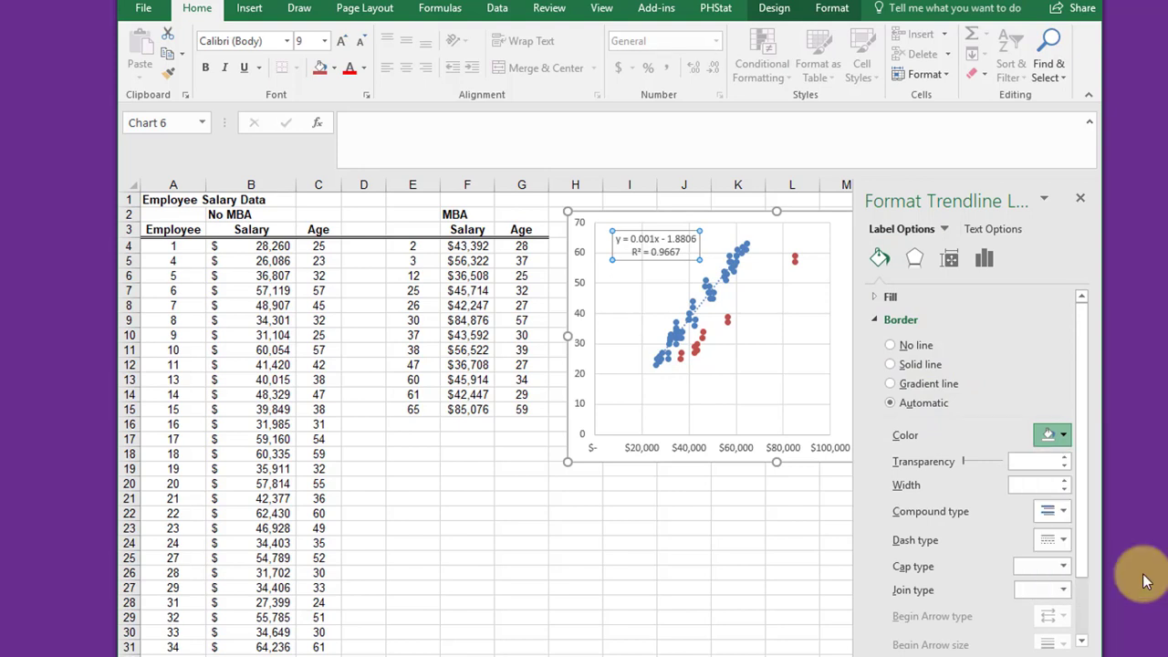
pyautogui.click(813, 573)
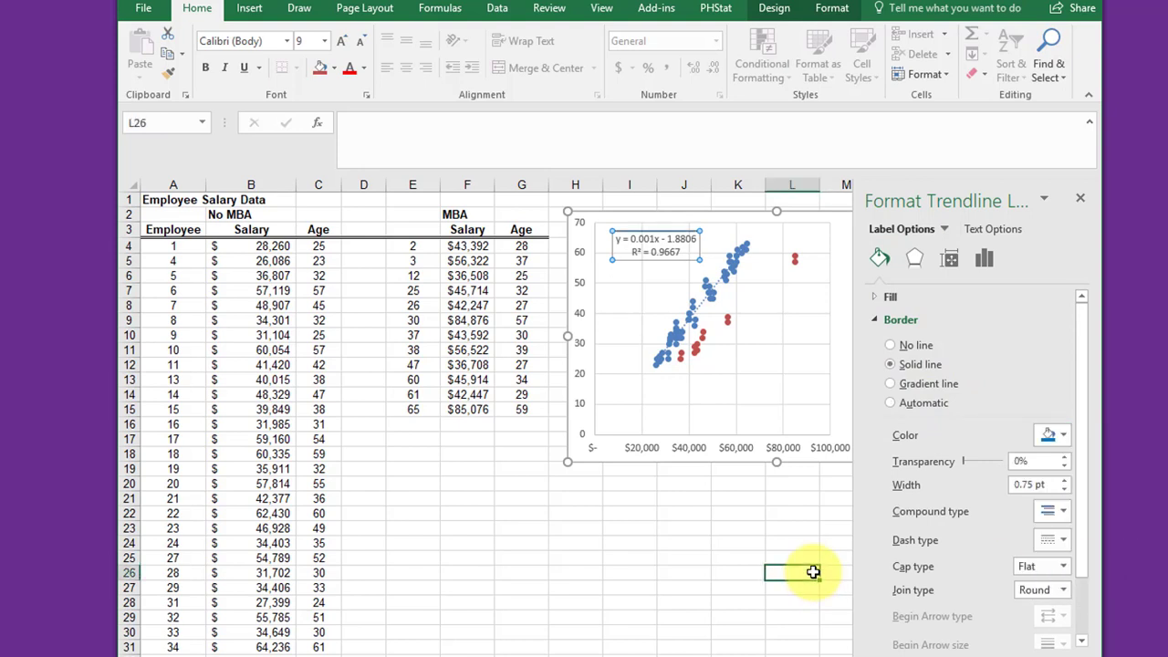
# Add a linear trendline to the MBA series, displaying its equation and R-squared value on the chart.
pyautogui.click(728, 321)
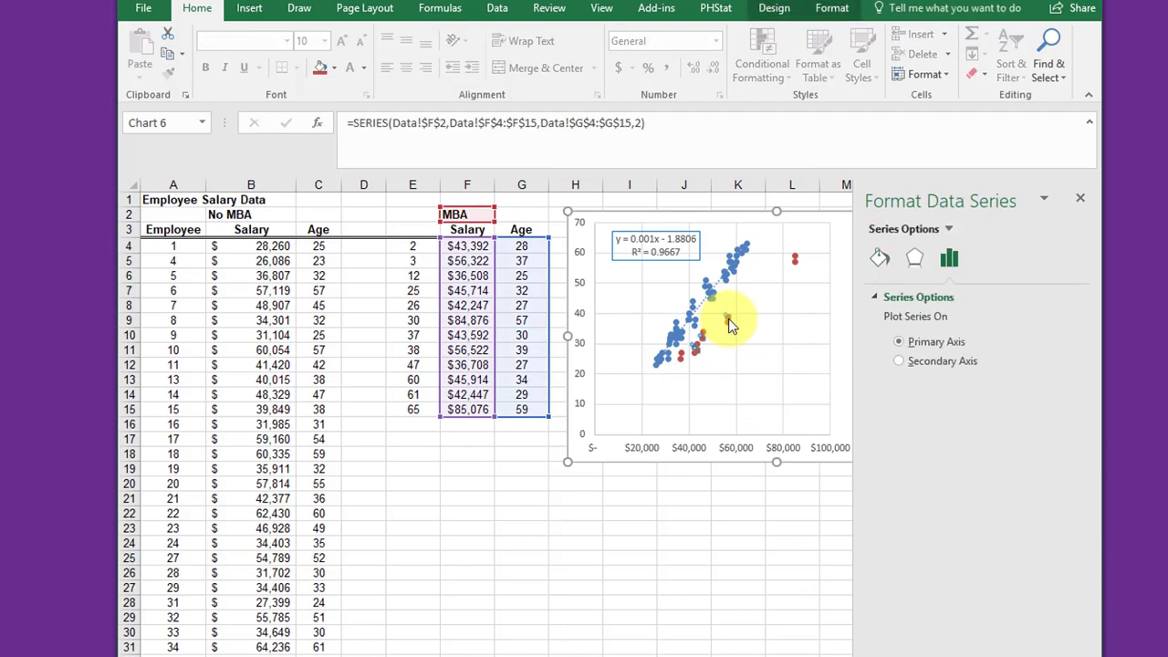
pyautogui.rightClick(729, 322)
pyautogui.click(781, 458)
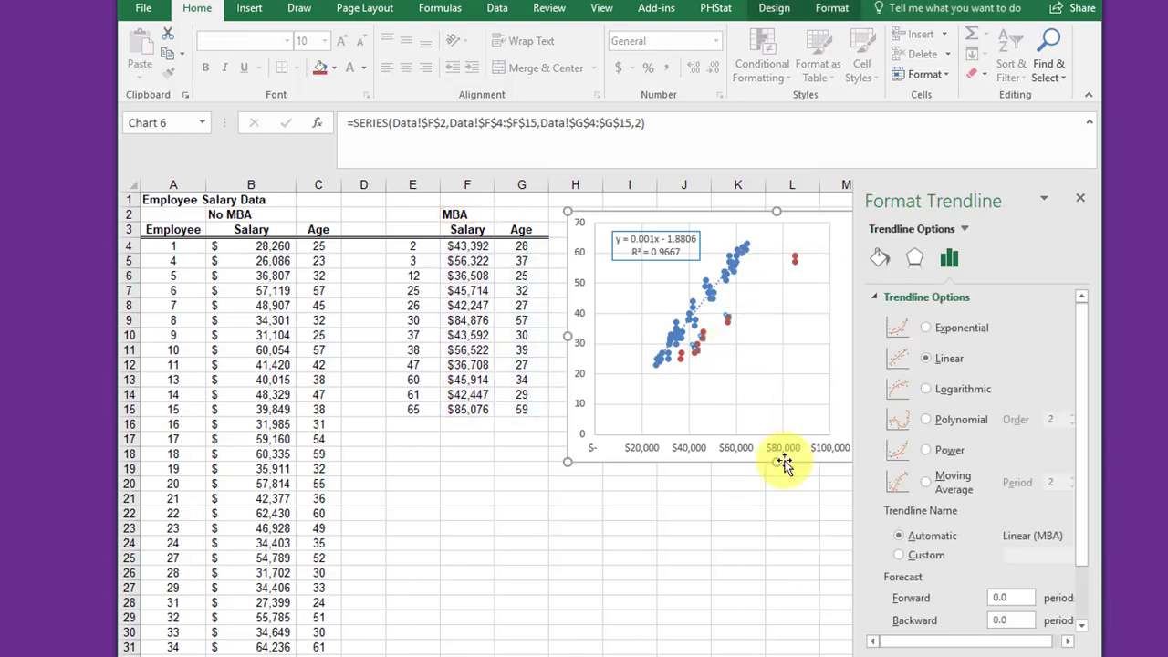
pyautogui.scroll(-1, 968, 424)
pyautogui.click(890, 597)
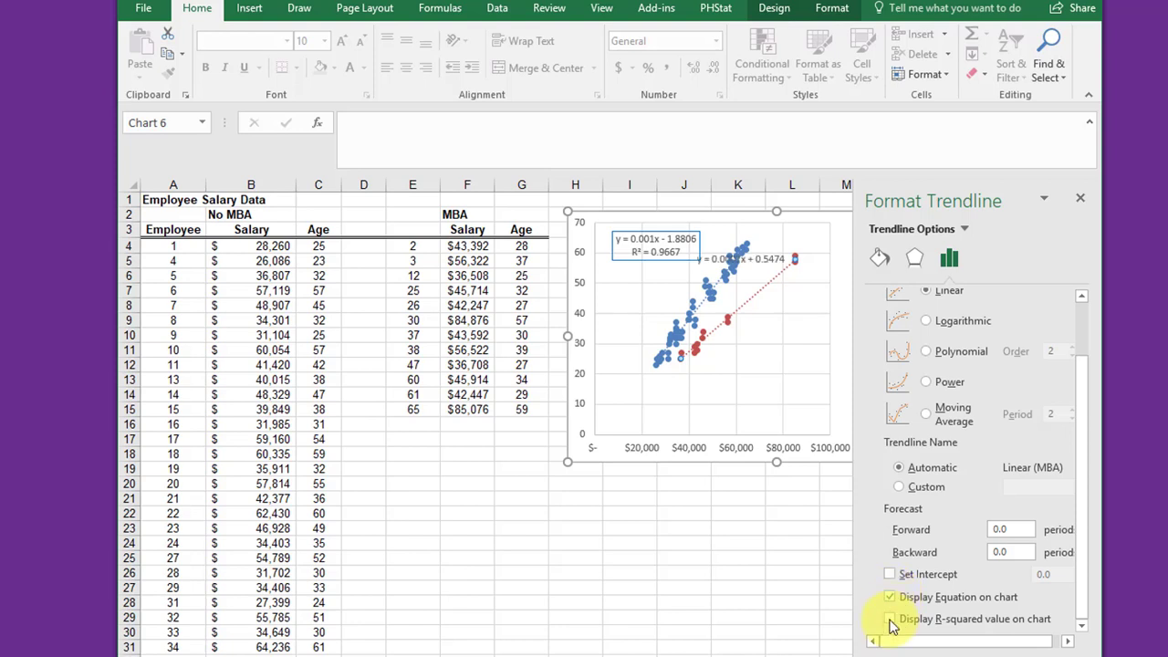
pyautogui.click(890, 619)
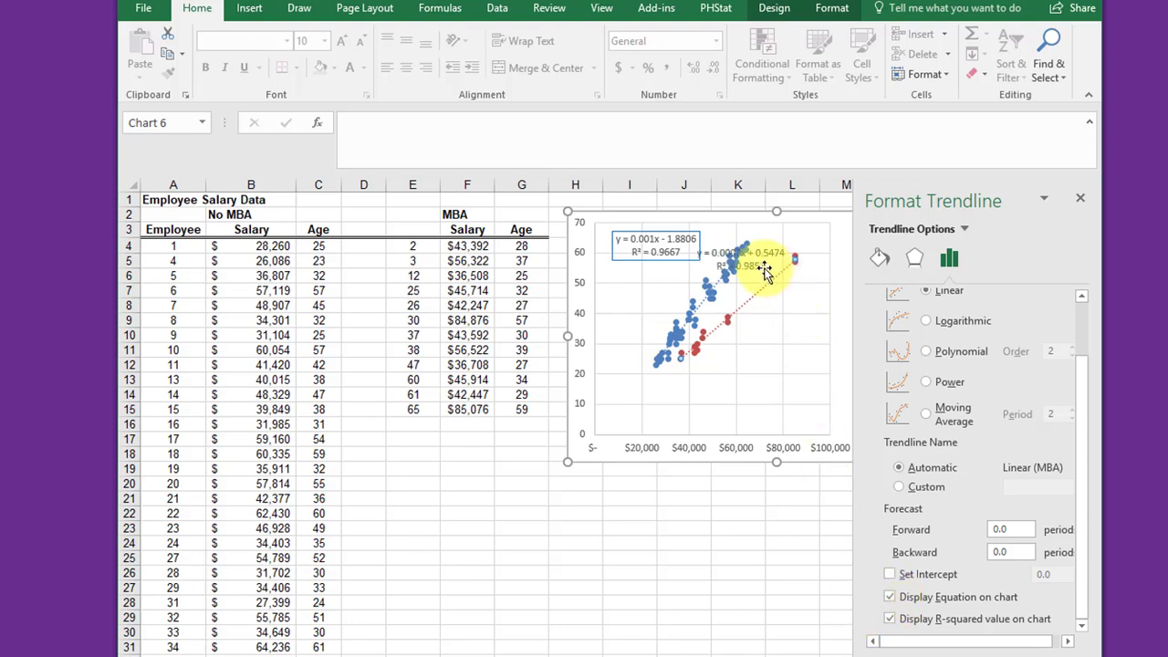
# Move the MBA trendline's equation label below its trendline, give it a red border, and close the formatting pane.
pyautogui.moveTo(765, 272); pyautogui.dragTo(793, 361)
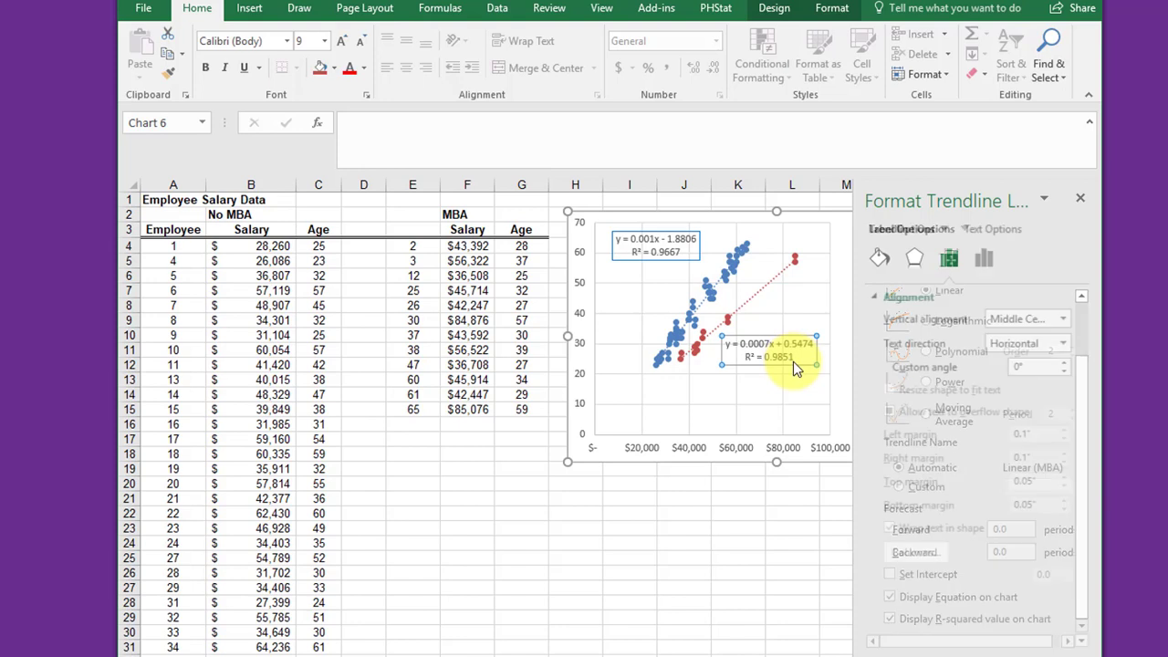
pyautogui.click(882, 259)
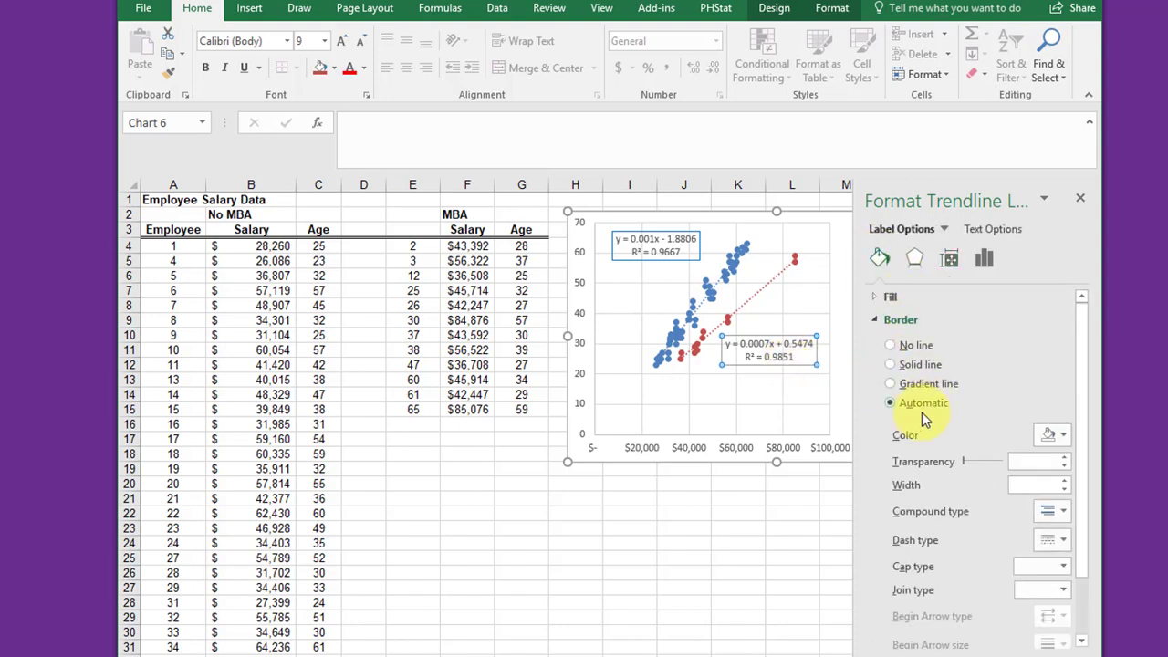
pyautogui.click(1066, 436)
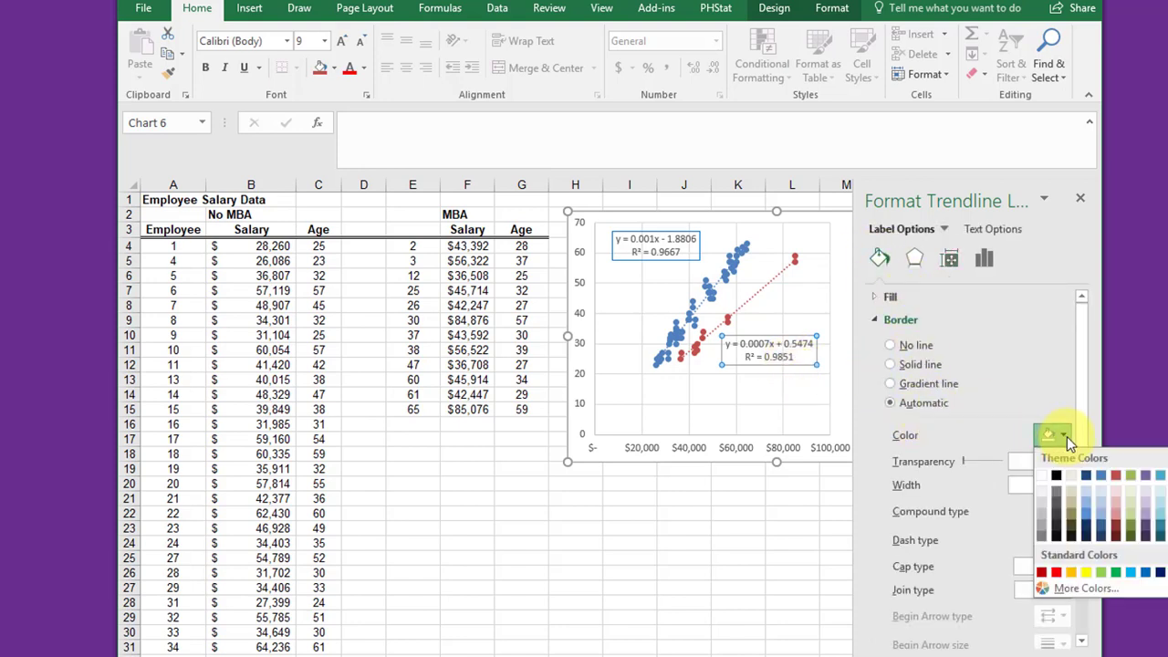
pyautogui.click(1055, 572)
pyautogui.click(828, 569)
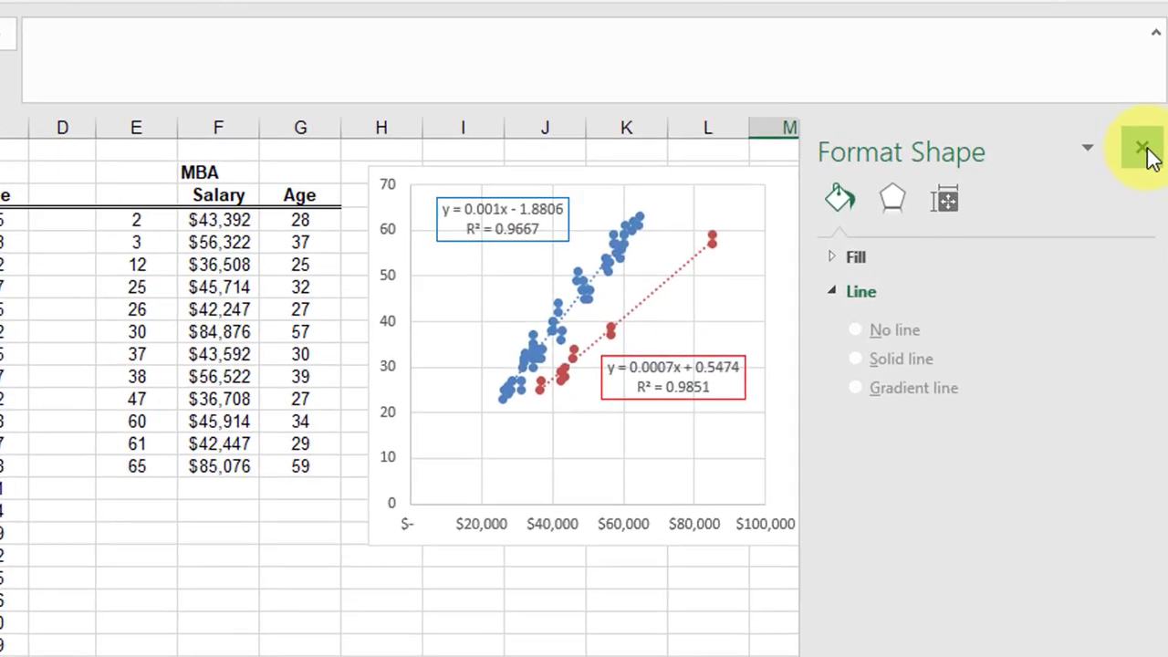
pyautogui.click(1080, 197)
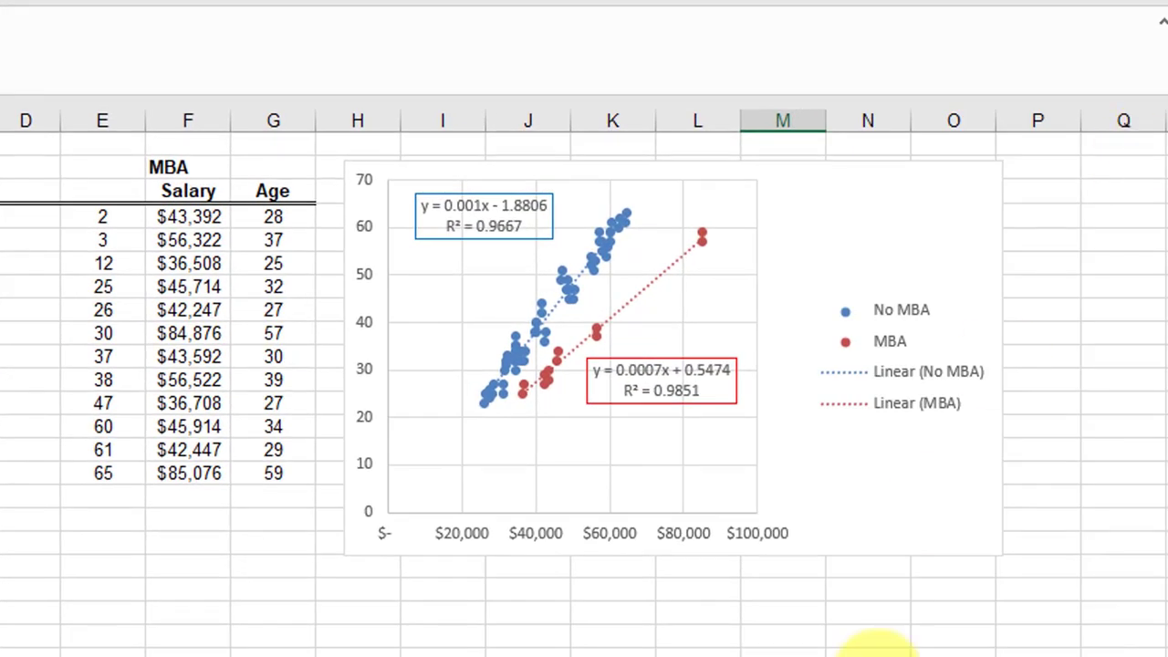